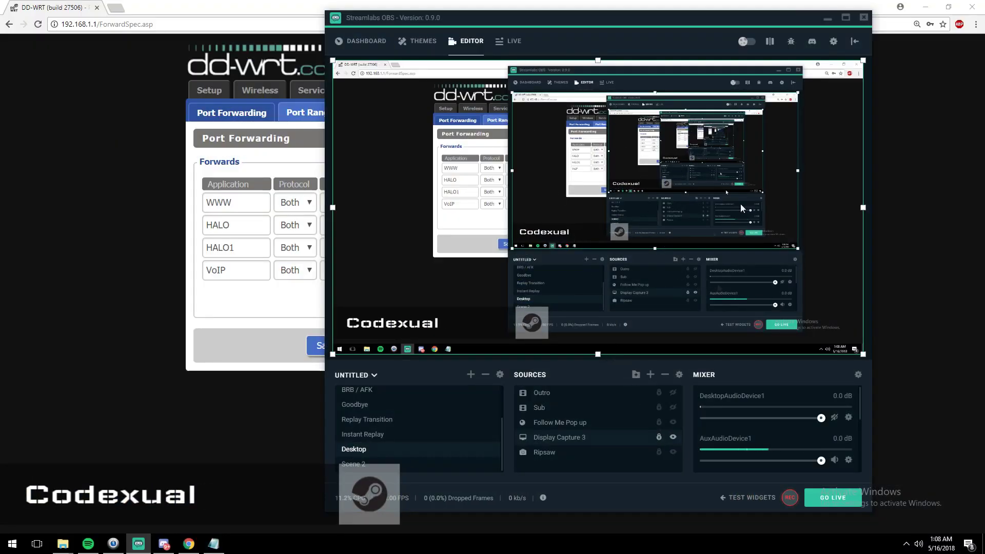
Step: Make the Sub source visible and minimize Streamlabs OBS to reveal the Port Forwarding page
left_click(672, 407)
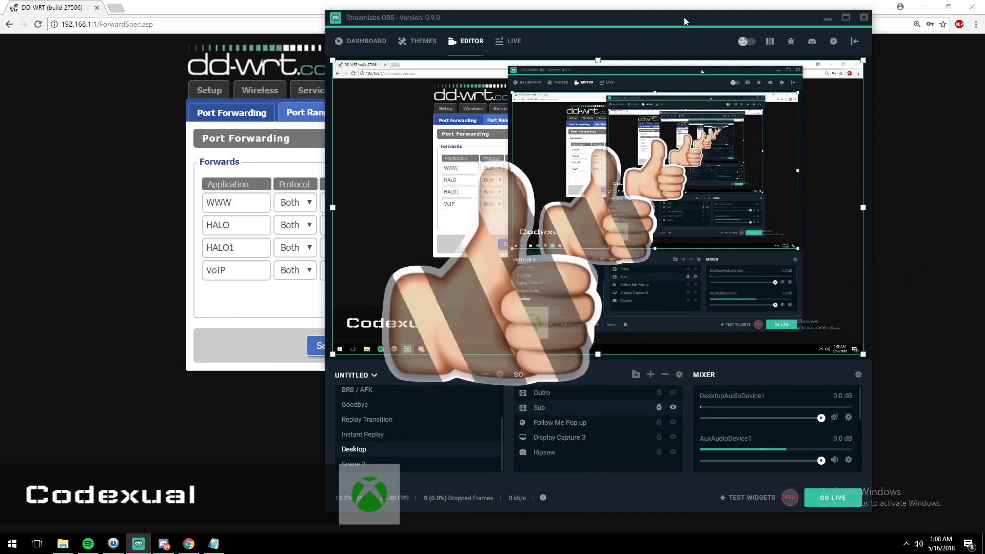
left_click(826, 22)
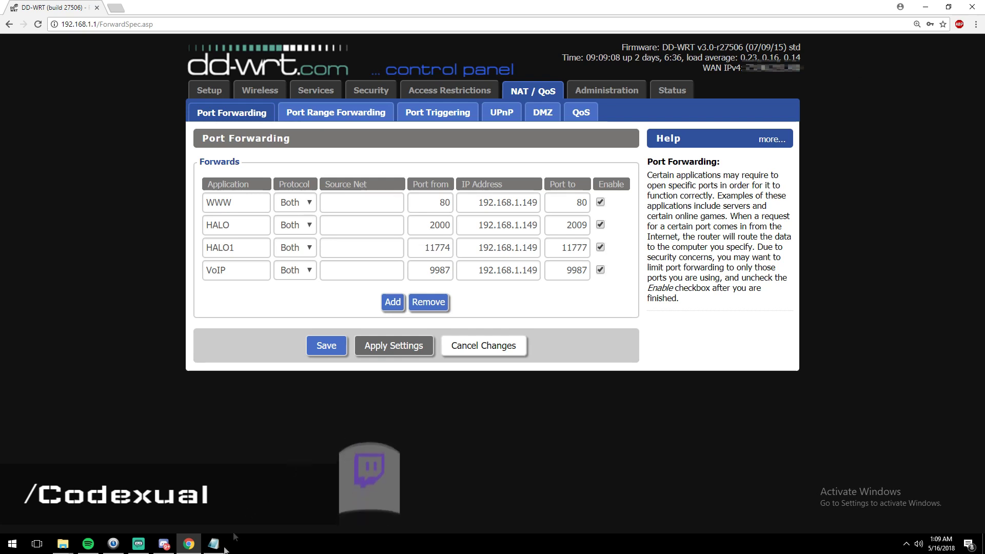
Step: Bring the PS4 port notes forward and point out ports 80, 1935 and 3478-3480
mouse_move(213, 544)
left_click(223, 513)
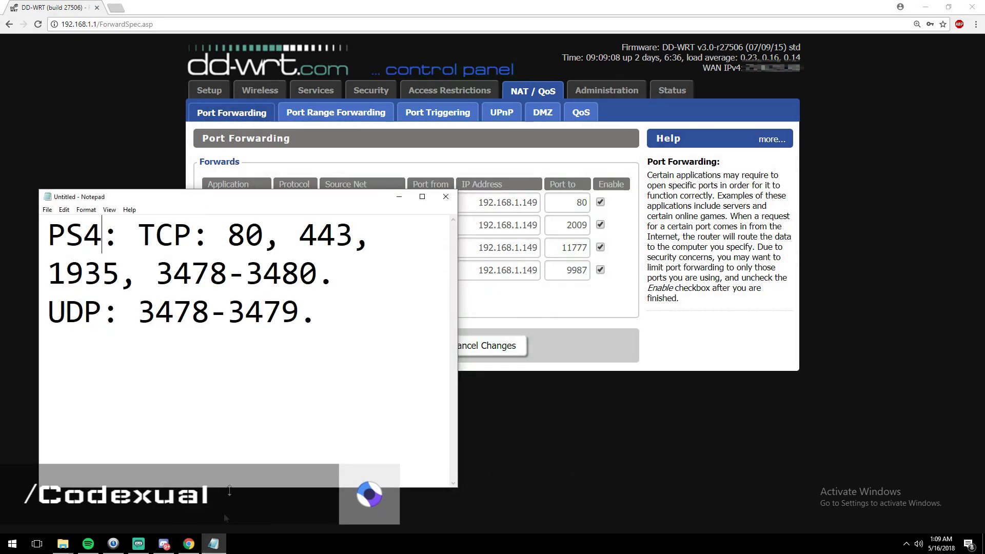
left_click_drag(133, 203, 273, 269)
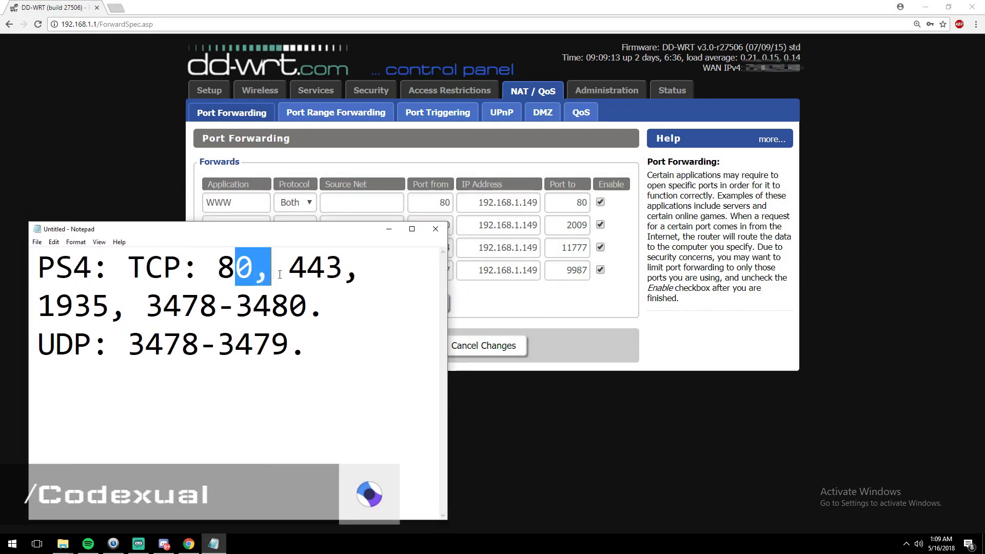
left_click(307, 267)
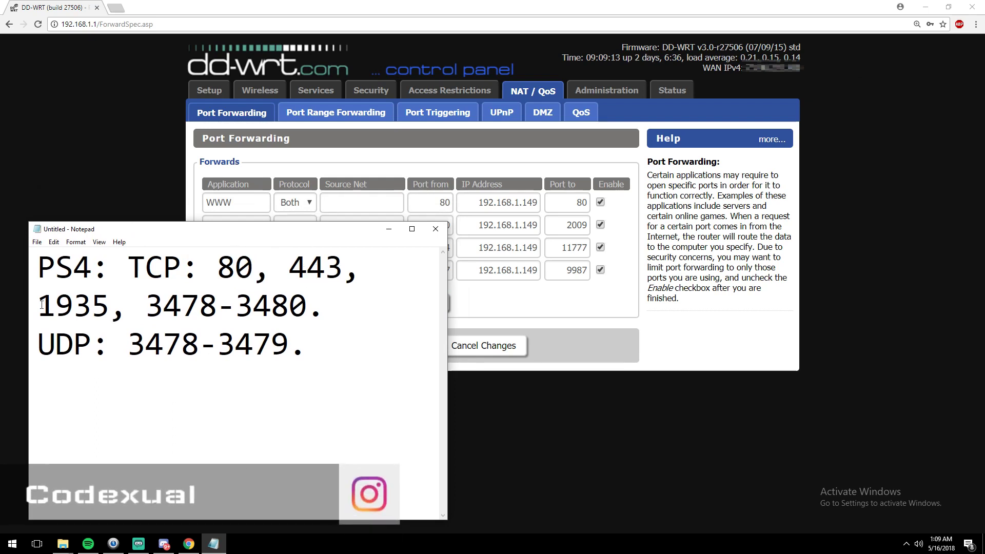
left_click_drag(90, 306, 165, 306)
left_click(164, 302)
left_click(199, 306)
left_click(236, 307)
left_click_drag(242, 303, 299, 303)
Step: Add a new empty forwarding row on the router page, then copy port 80 from the notes
left_click(498, 303)
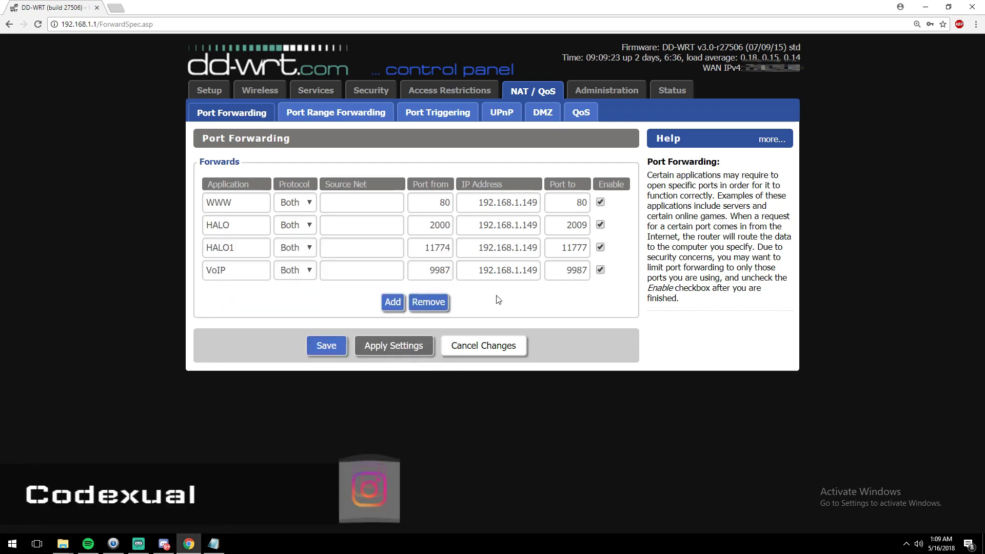
left_click(393, 303)
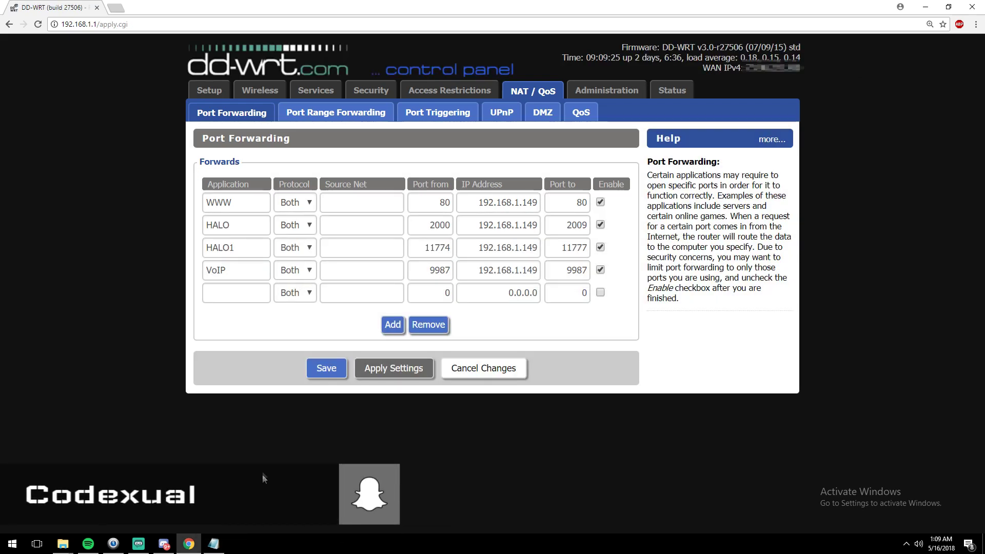
left_click(214, 544)
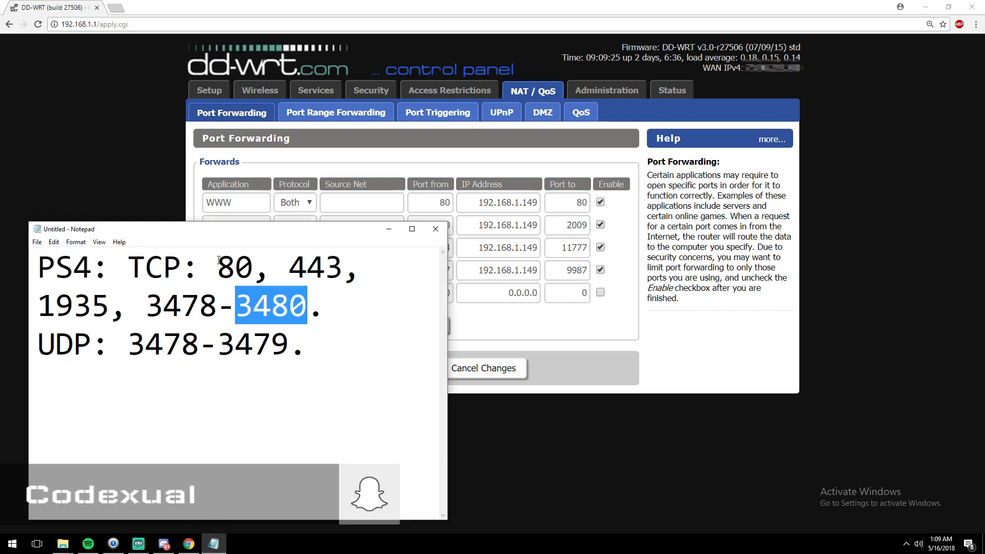
left_click_drag(218, 260, 251, 264)
right_click(244, 270)
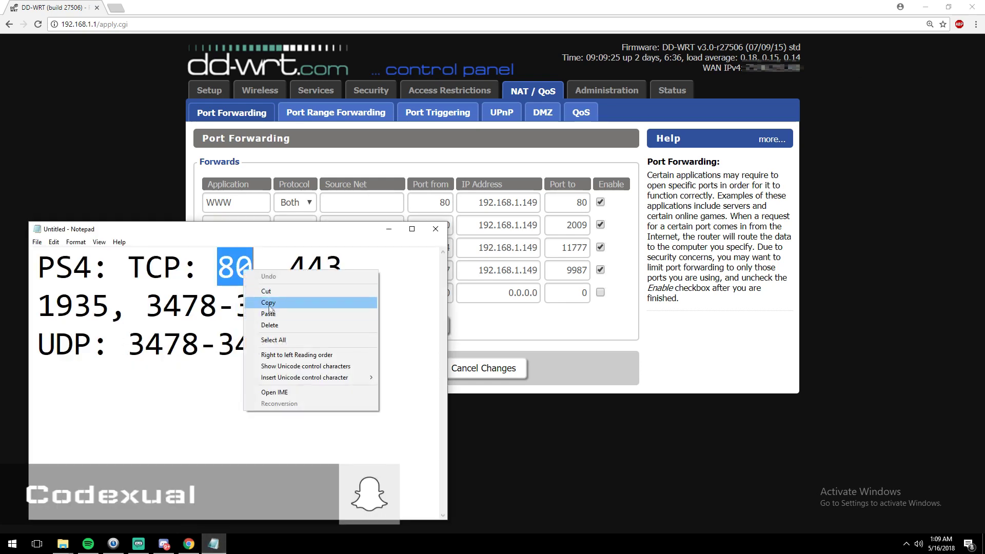
left_click(268, 303)
Step: Select the TCP port lines in the notes and focus the new row's Application and IP Address fields
left_click_drag(328, 349, 38, 267)
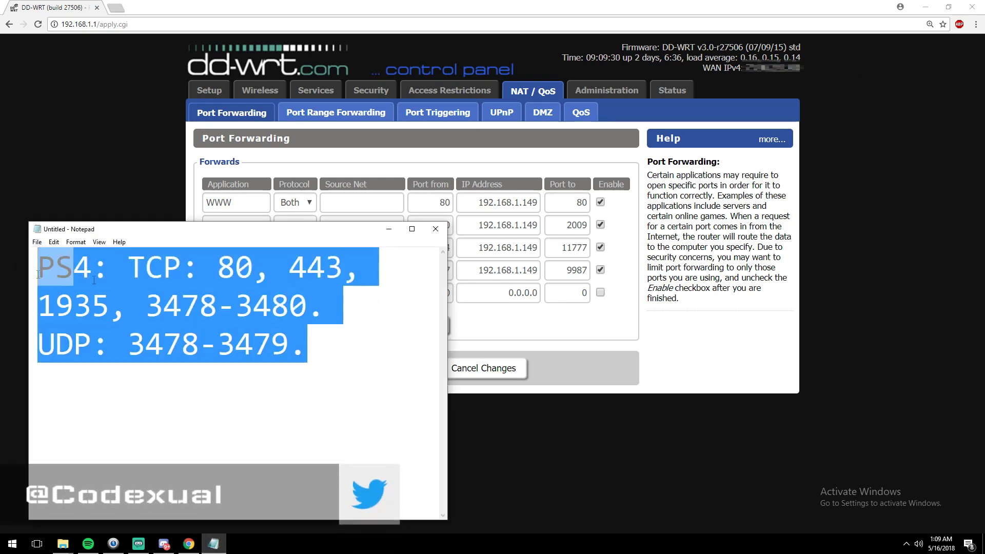
left_click_drag(93, 279, 130, 286)
left_click(507, 317)
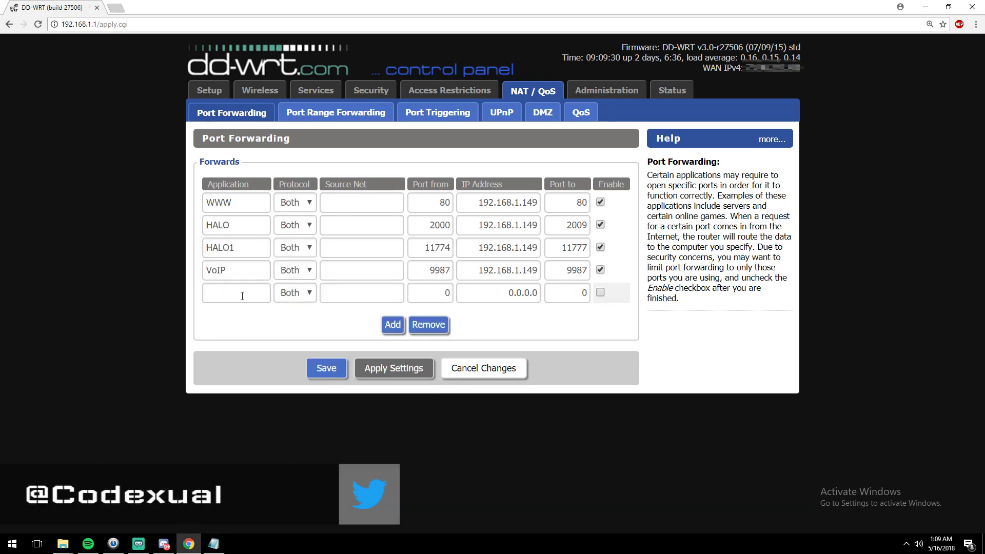
left_click(242, 296)
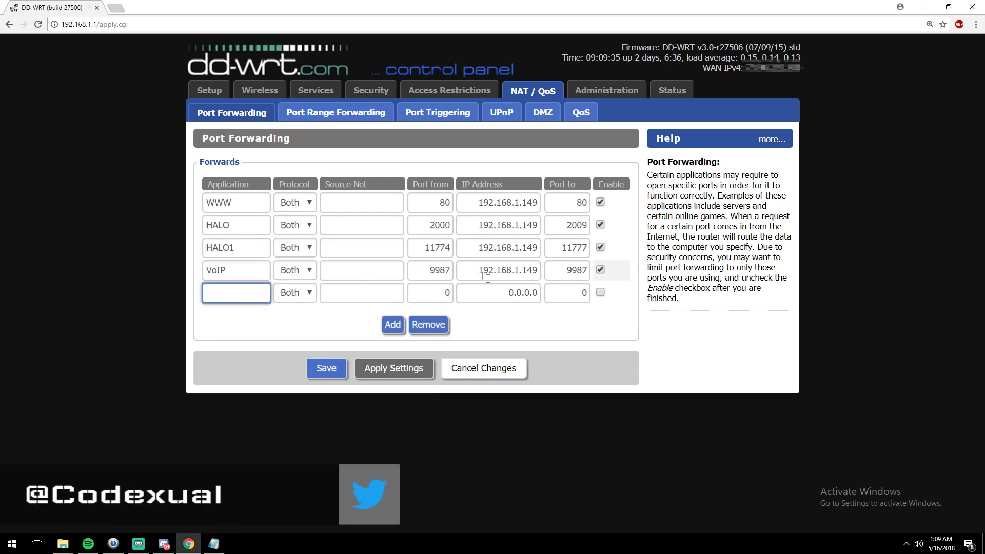
left_click(509, 296)
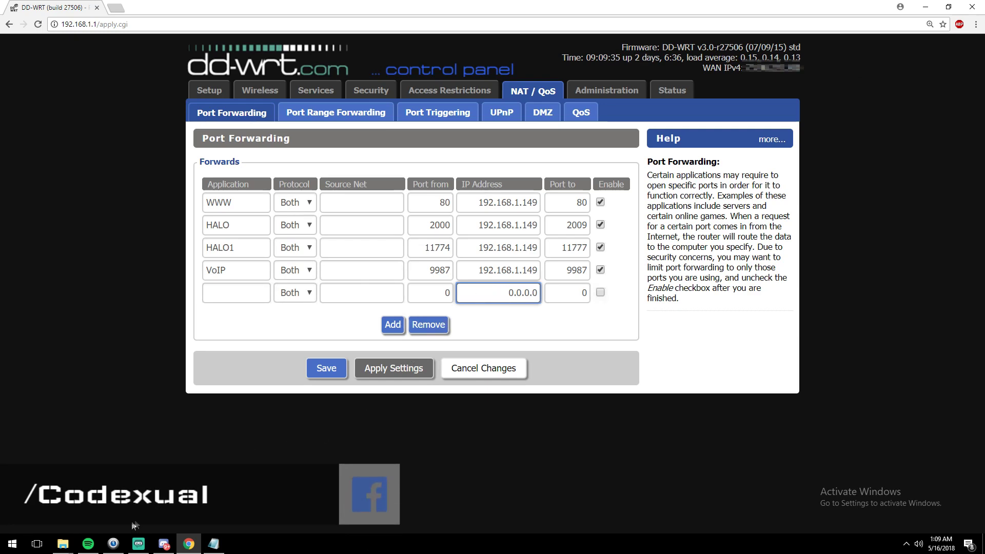
left_click(139, 543)
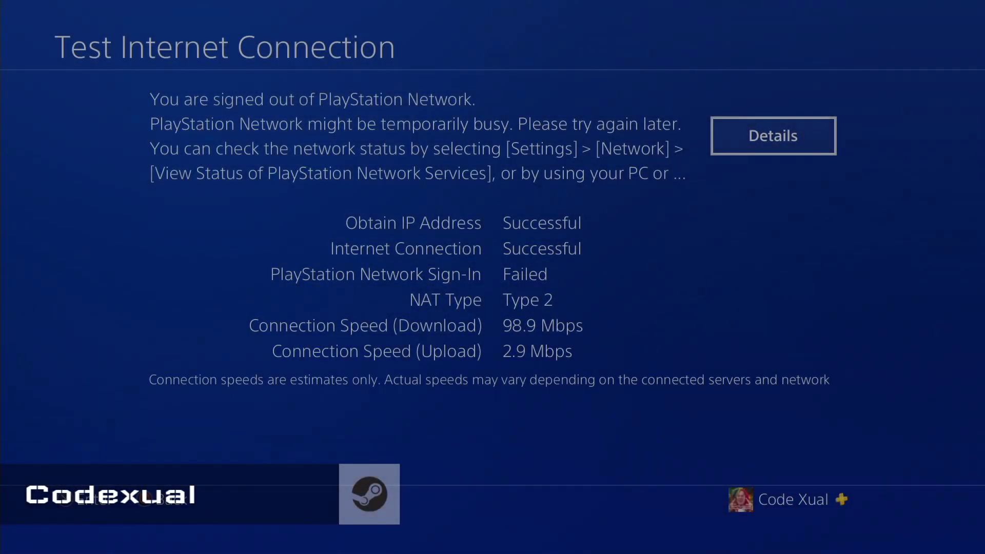
Step: Back out of the NAT Type 2 test results and open View Connection Status on the PS4
key("Escape")
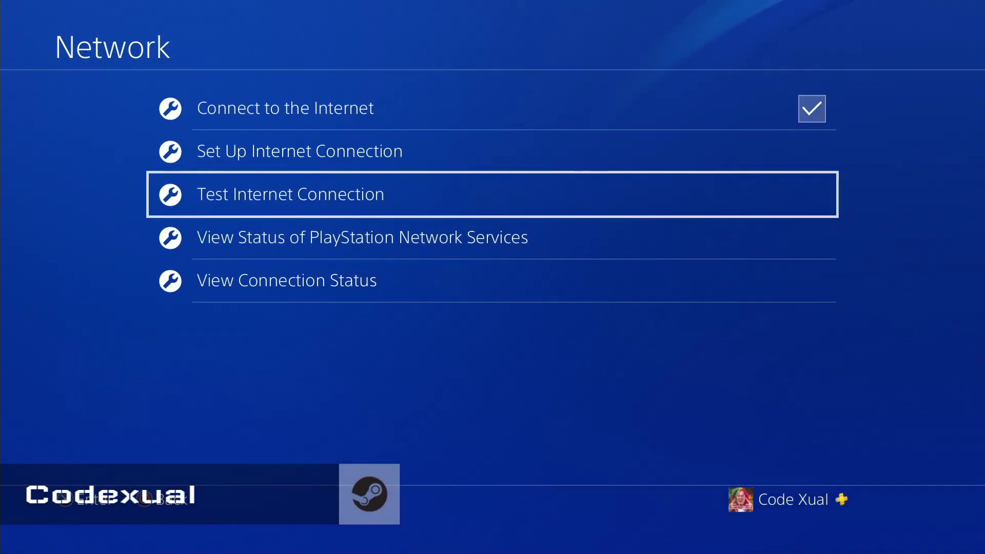
key("Down")
key("Down")
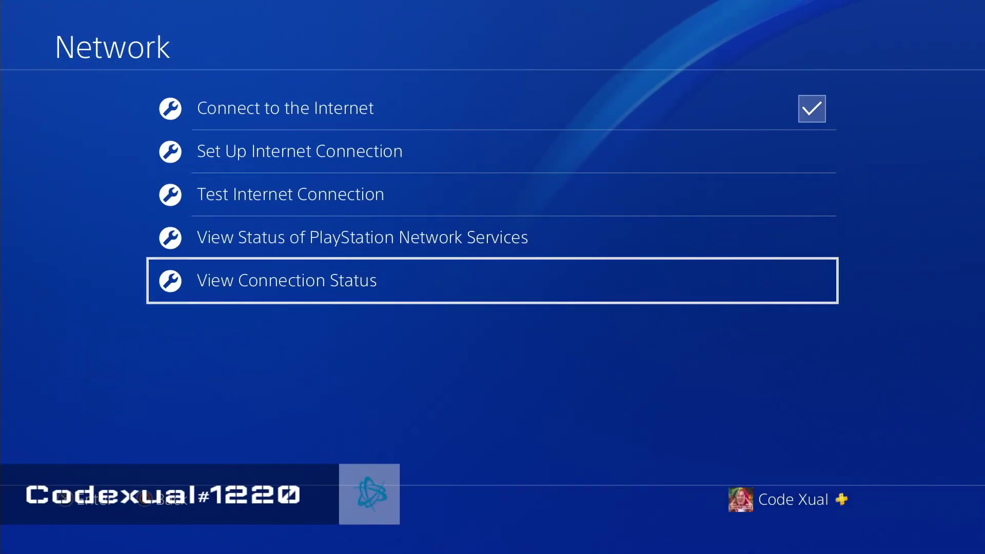
key("Return")
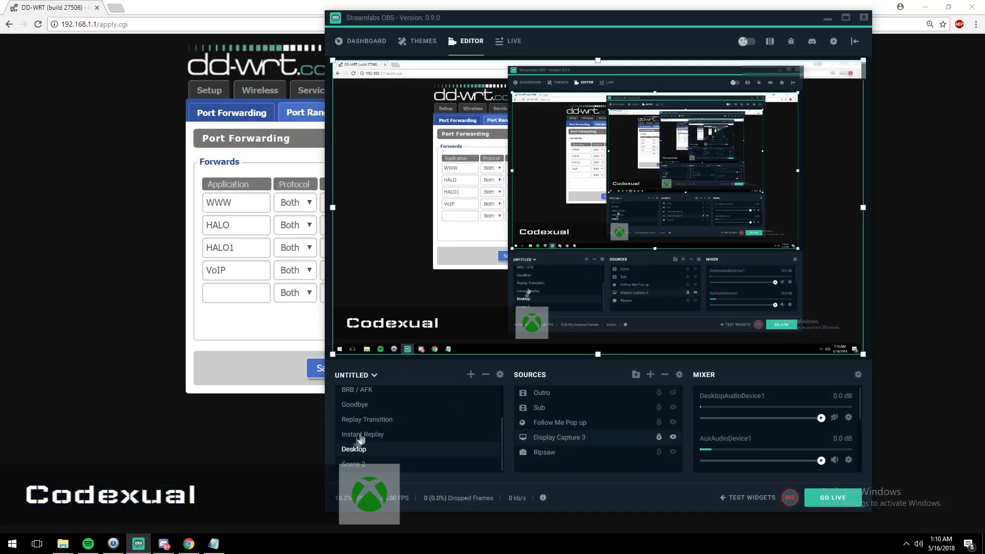
Step: Name the fifth forwarding row 'TCP 80' and set its protocol to TCP
left_click(248, 456)
left_click(250, 300)
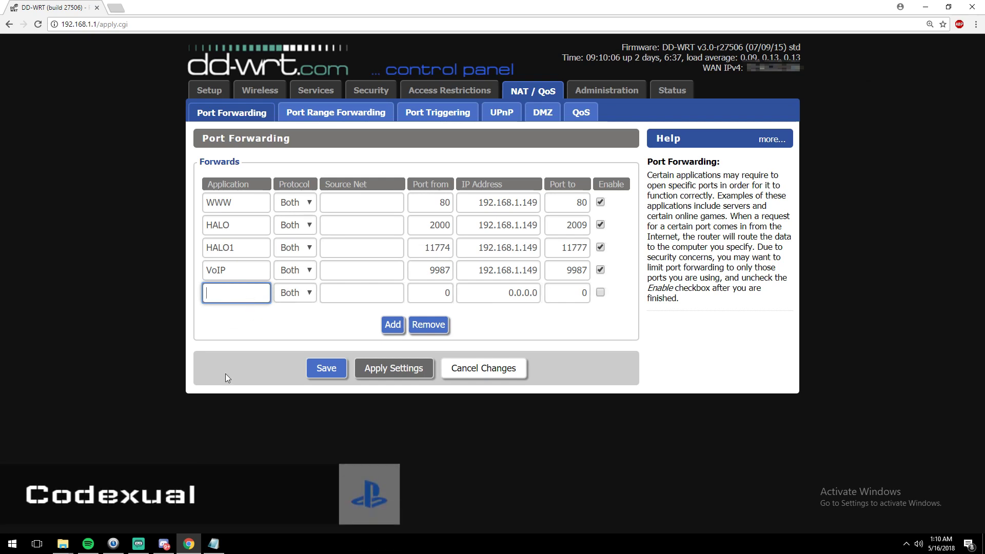
type("TCP 80")
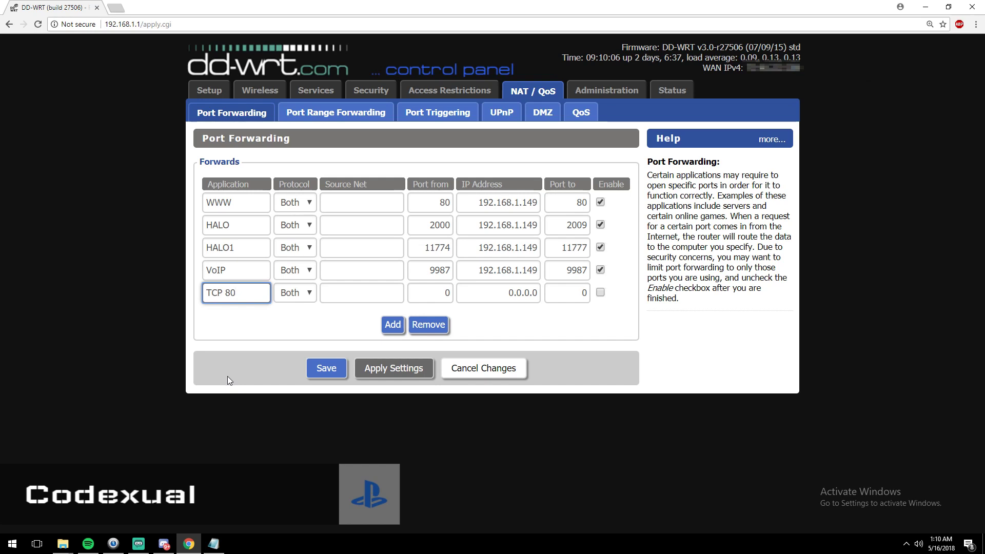
left_click(300, 293)
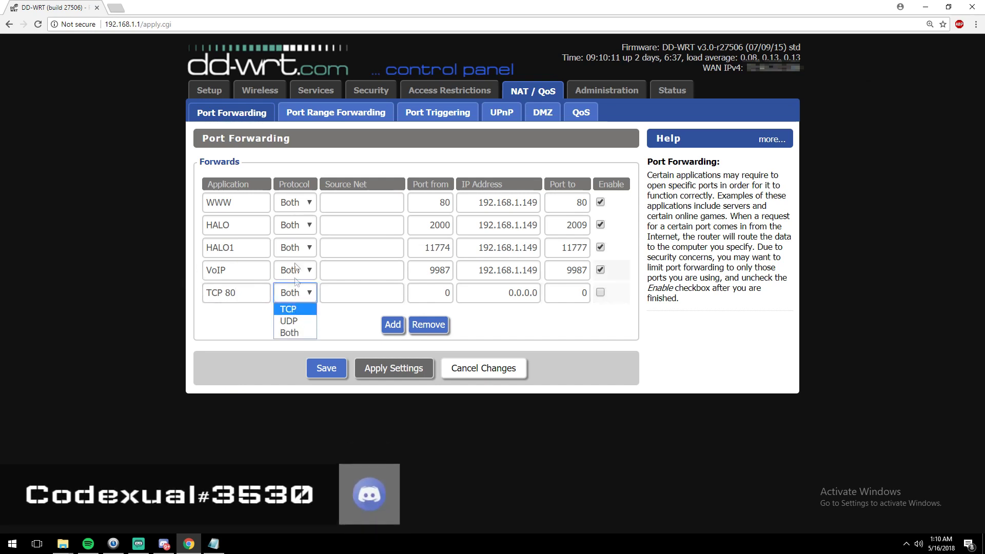
left_click(289, 310)
Step: Enter port from 80, IP 192.168.1.129 and port to 80, then add another row
left_click(416, 296)
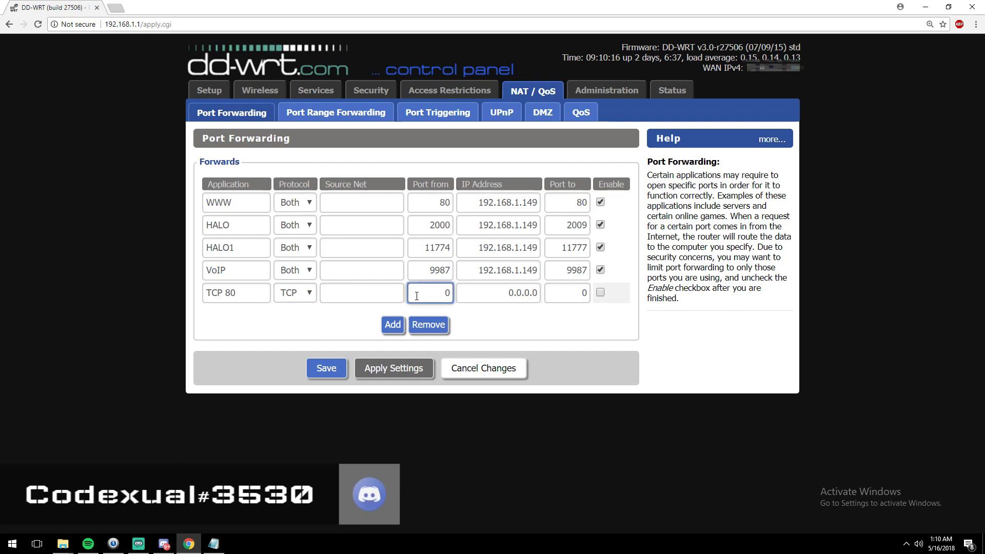
left_click(477, 296)
left_click(588, 84)
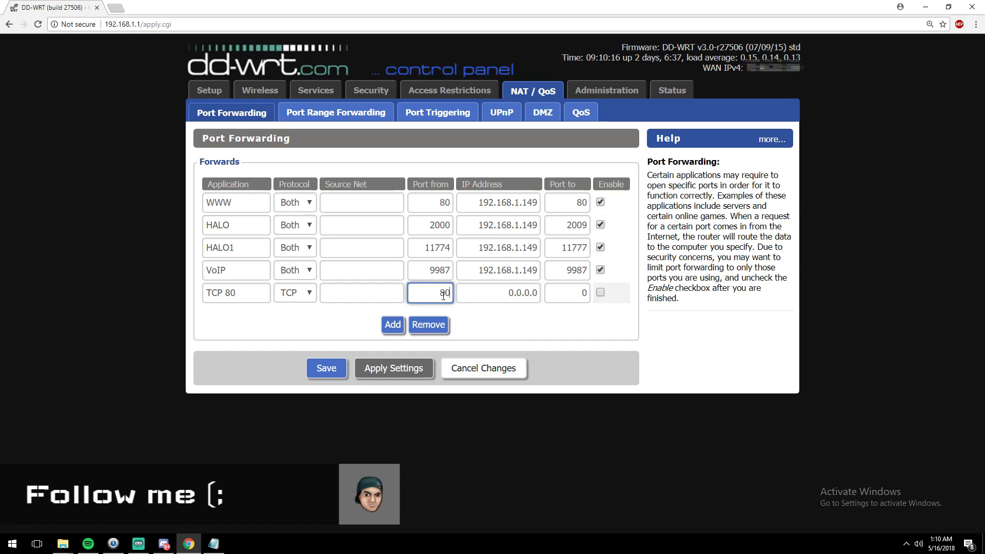
left_click(486, 296)
key("ctrl+a")
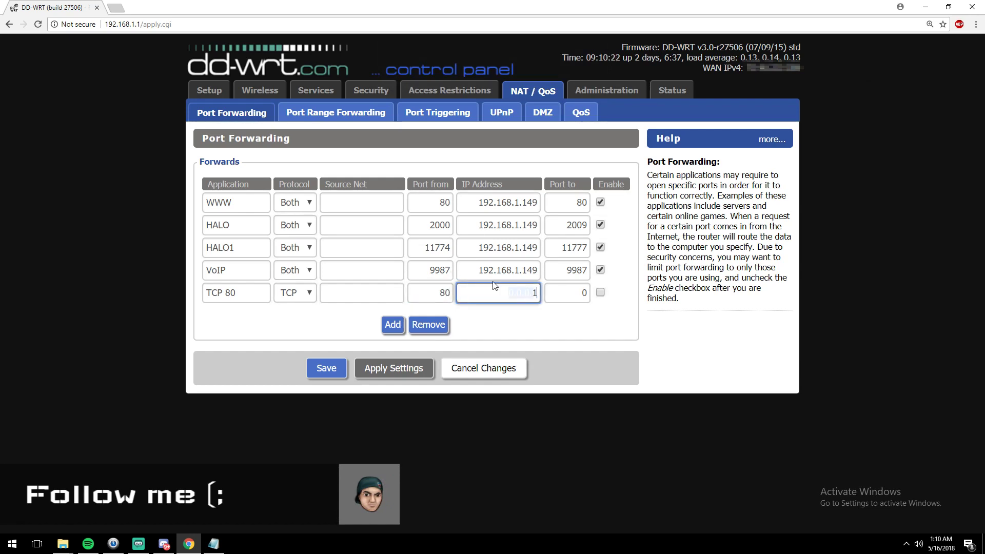
type("192.168.1.129")
key("Tab")
type("80")
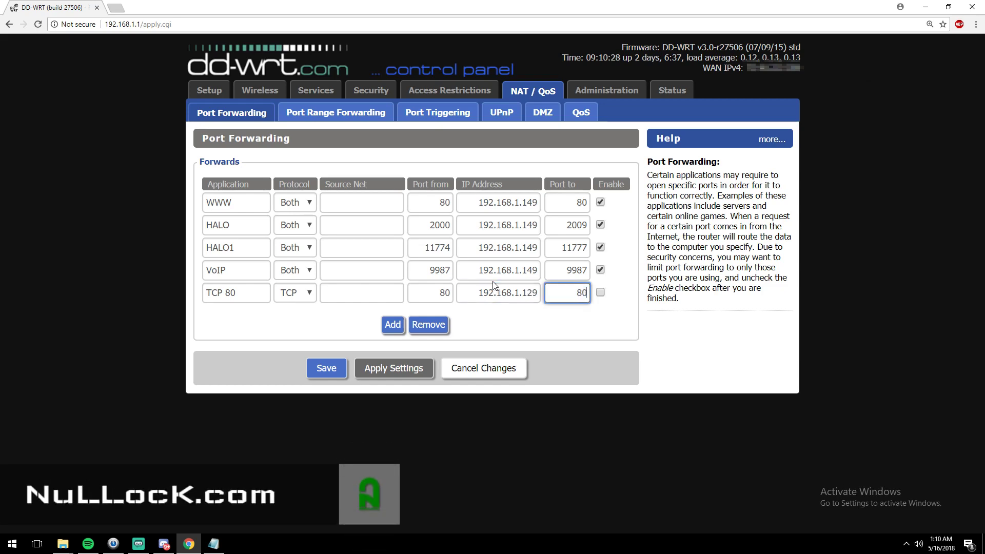
left_click(392, 325)
Step: Focus the Application name fields of the two blank rows below VoIP
left_click(251, 292)
left_click(228, 313)
left_click(228, 300)
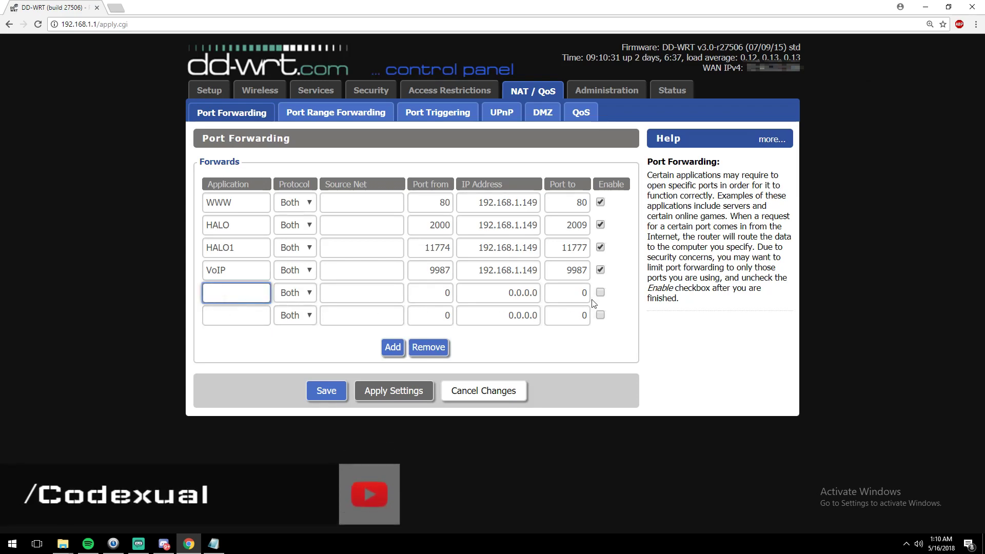
left_click(221, 316)
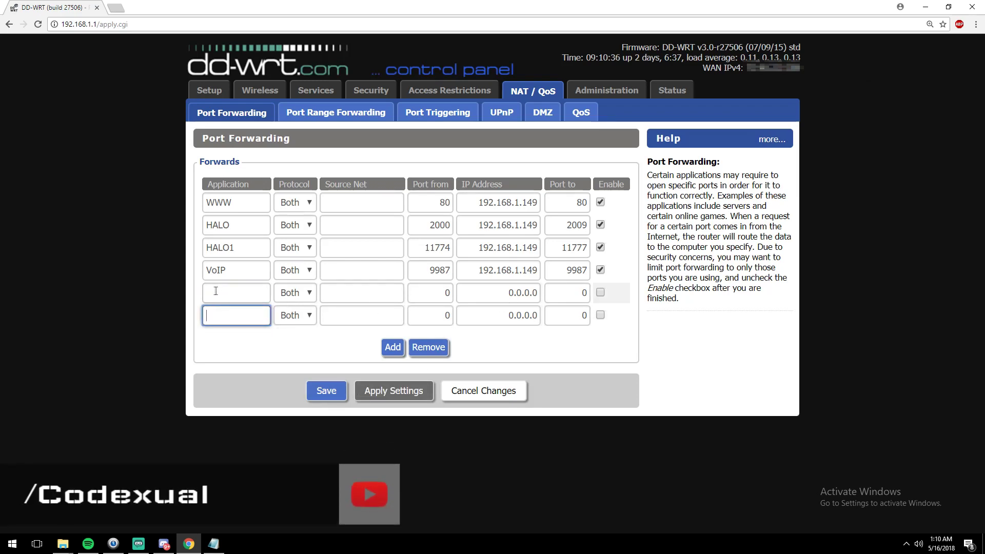
left_click(213, 544)
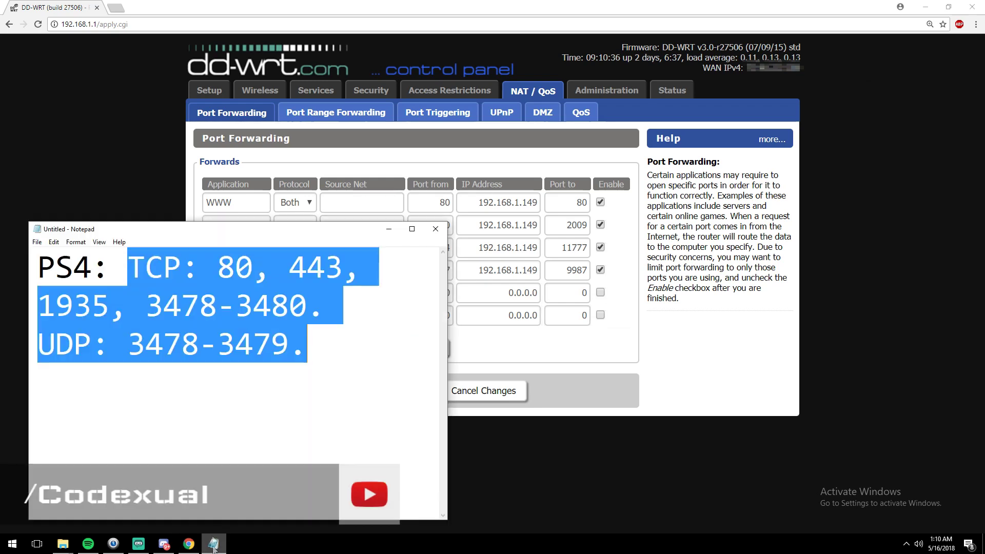
double_click(303, 279)
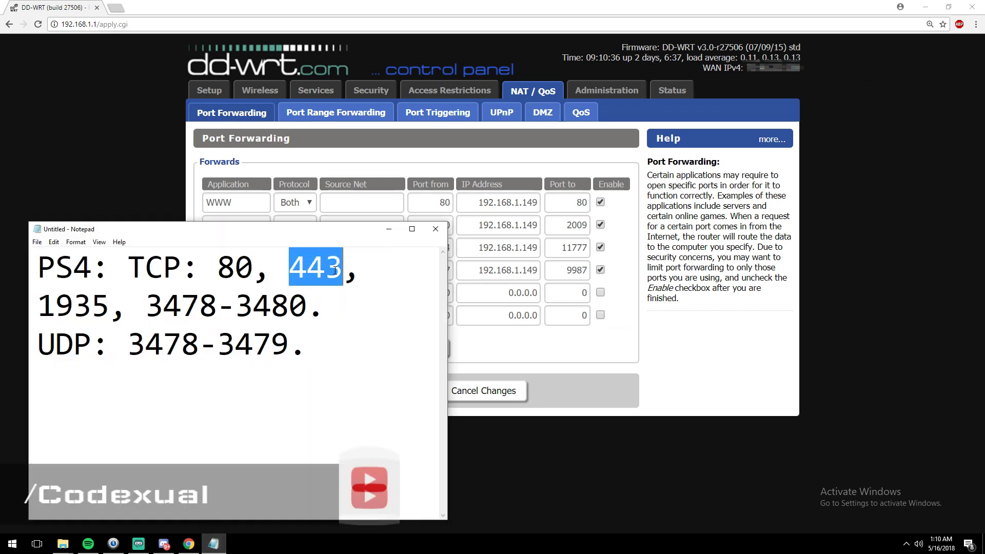
left_click(315, 275)
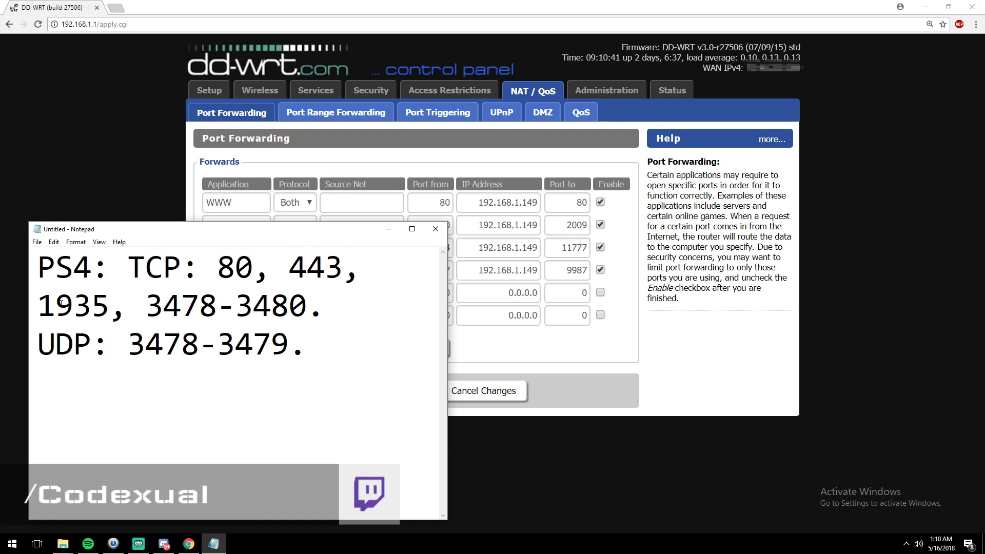
left_click_drag(276, 231, 660, 214)
left_click_drag(476, 320, 456, 329)
double_click(464, 331)
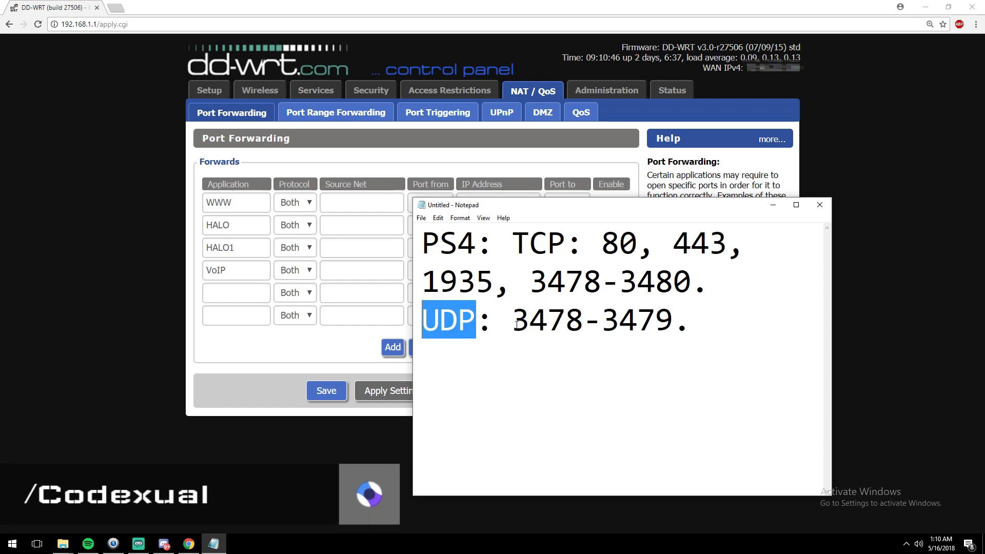
left_click(564, 321)
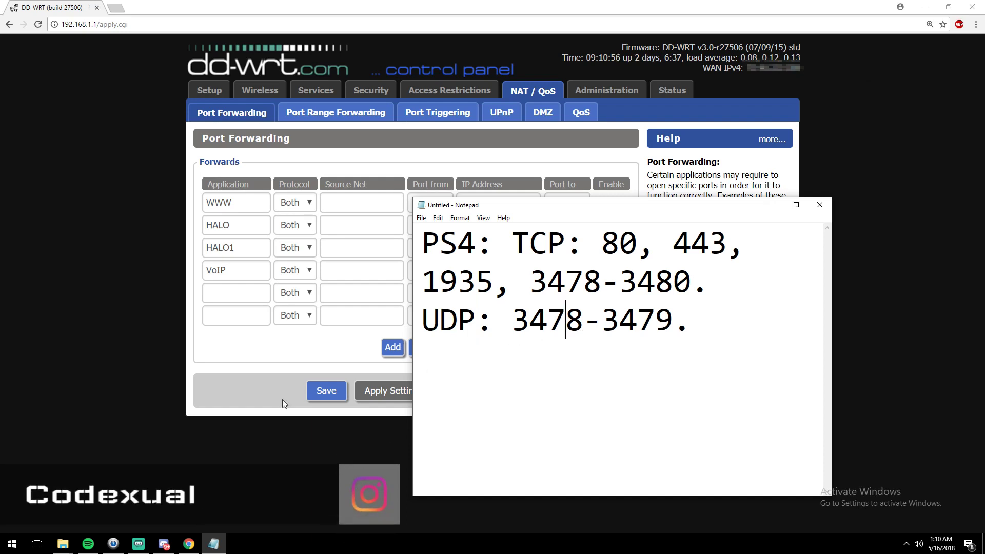
key("alt+Tab")
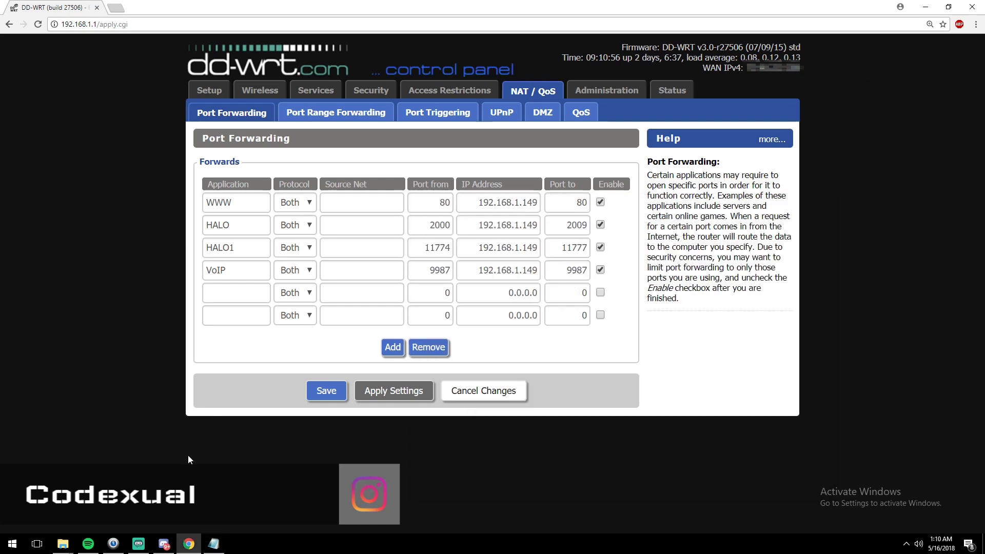
Step: Enable Use DMZ and set the DMZ host address to 192.168.1.129
left_click(534, 118)
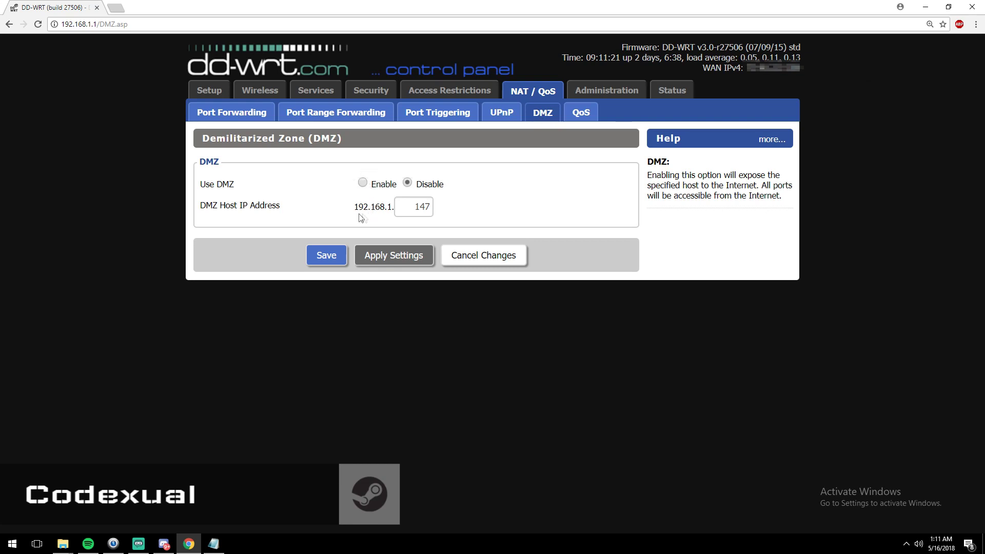
left_click_drag(355, 210, 436, 212)
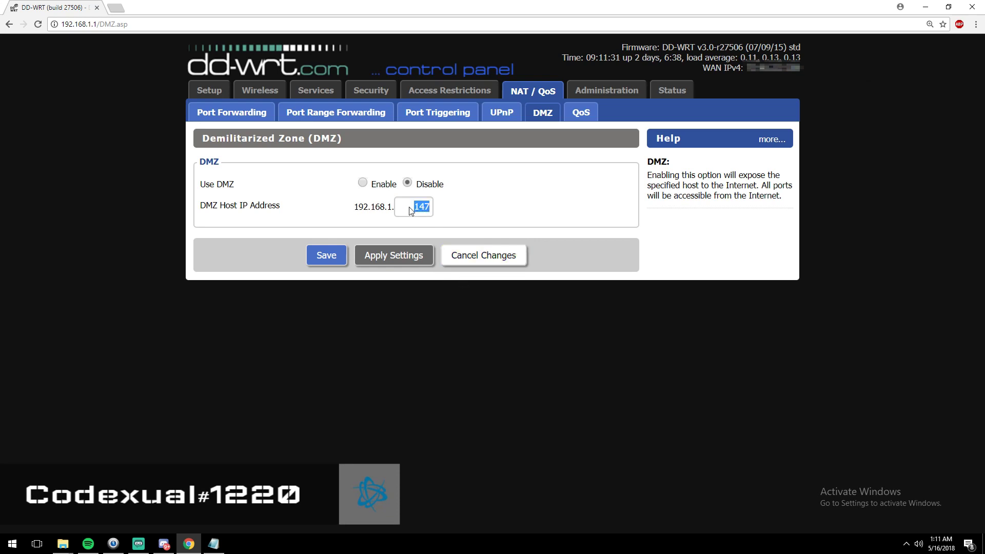
left_click(370, 191)
left_click(365, 185)
double_click(406, 205)
type("129")
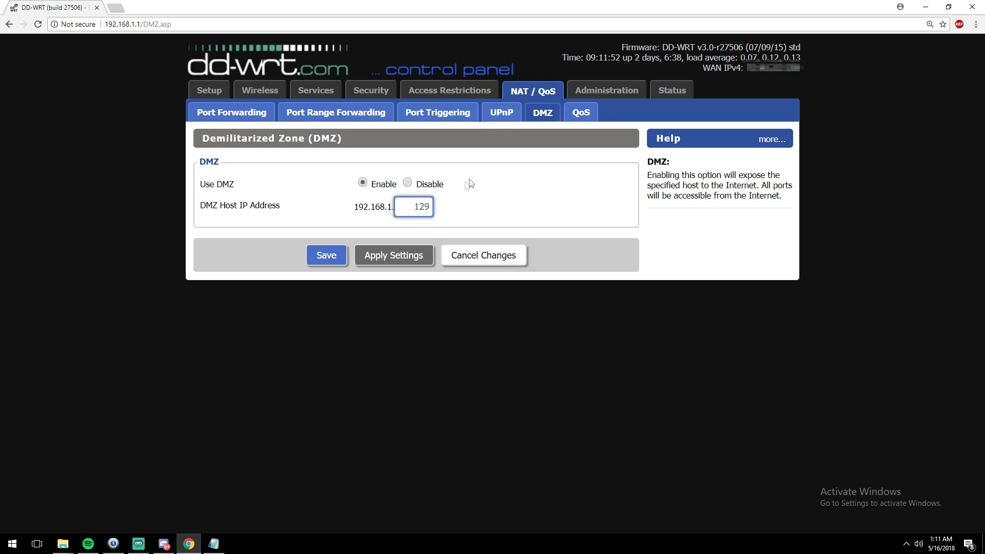
Step: Open the UPnP page and highlight the fourth forward's IP address and port mapping
left_click(501, 114)
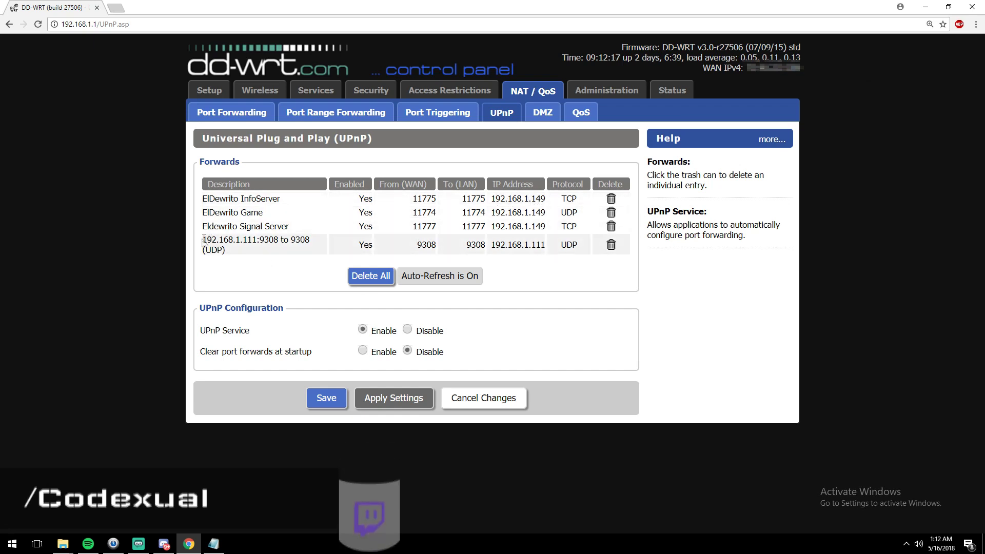
left_click_drag(204, 239, 257, 237)
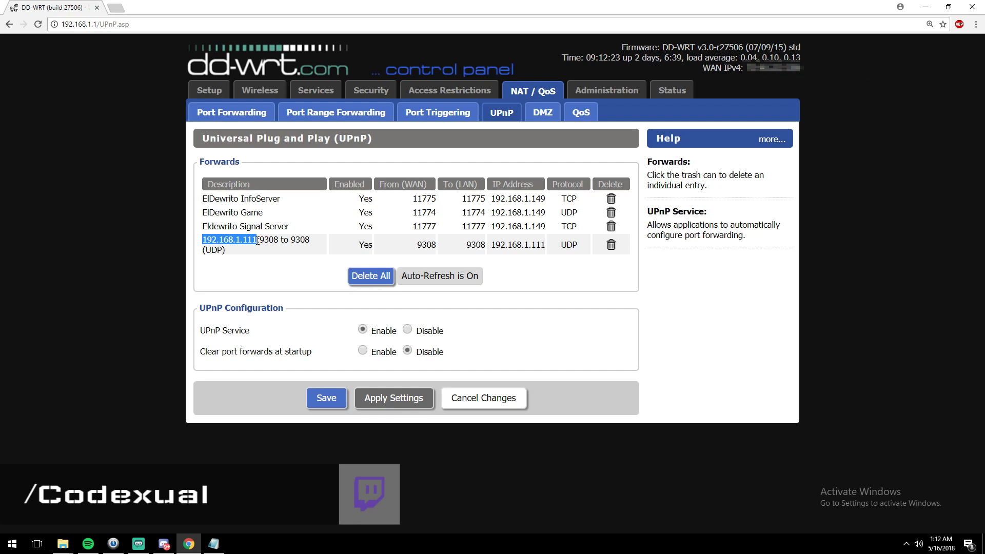
mouse_move(257, 240)
left_mouse_down()
mouse_move(313, 241)
mouse_move(257, 239)
left_mouse_up()
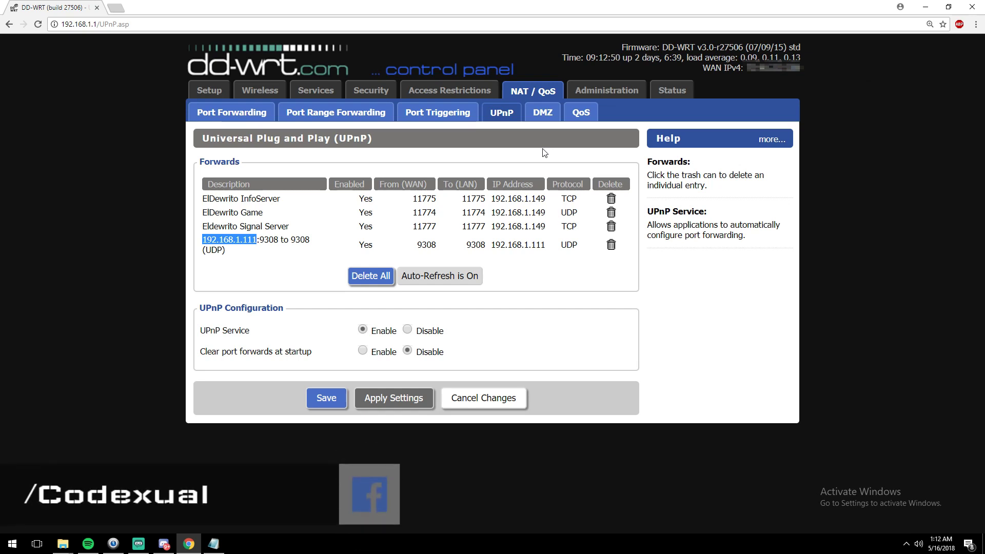
Step: Highlight the router address 192.168.1.1 in the address bar, then switch to Streamlabs OBS
left_click(98, 26)
left_click_drag(98, 26, 54, 24)
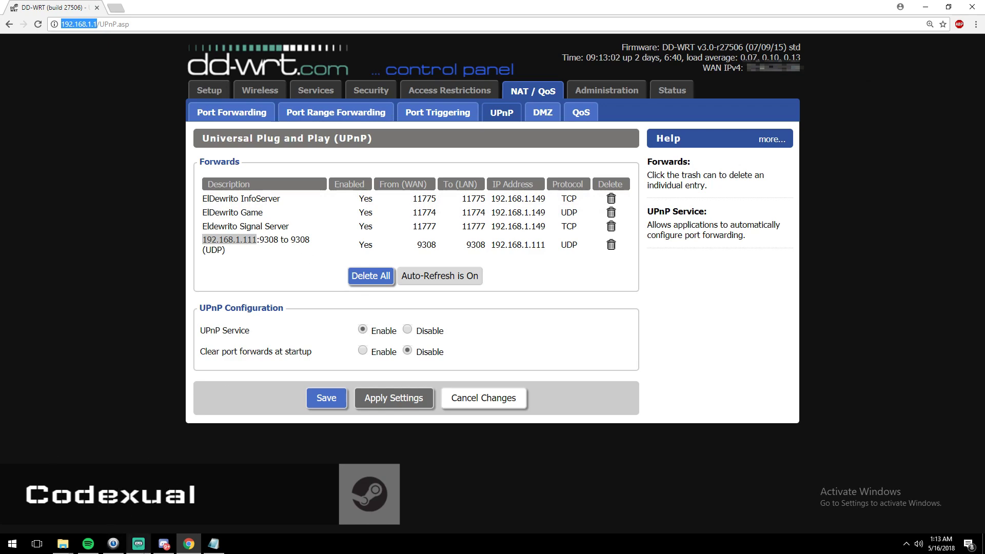
left_click(136, 543)
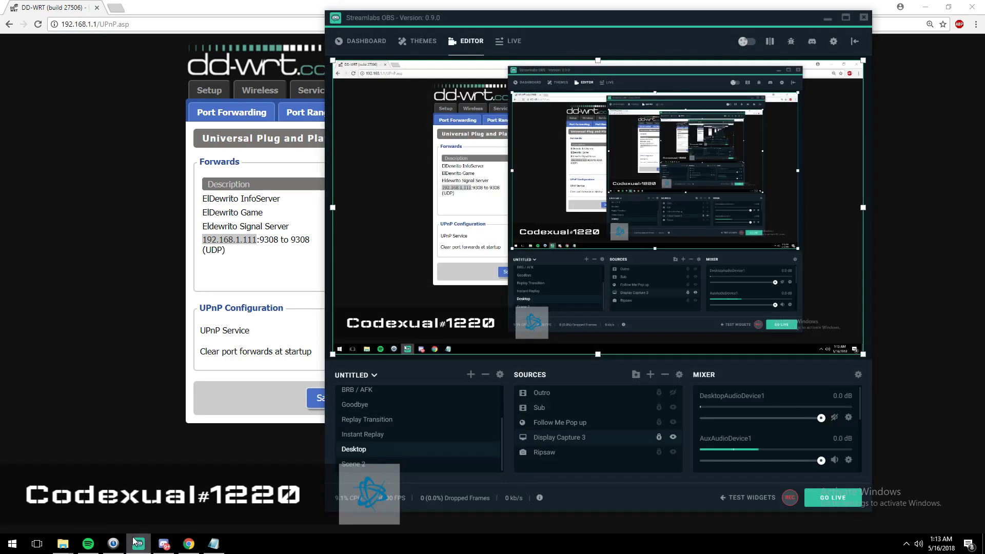
Step: Hide Display Capture 3 in Streamlabs OBS to reveal the PS4 feed
left_click(672, 437)
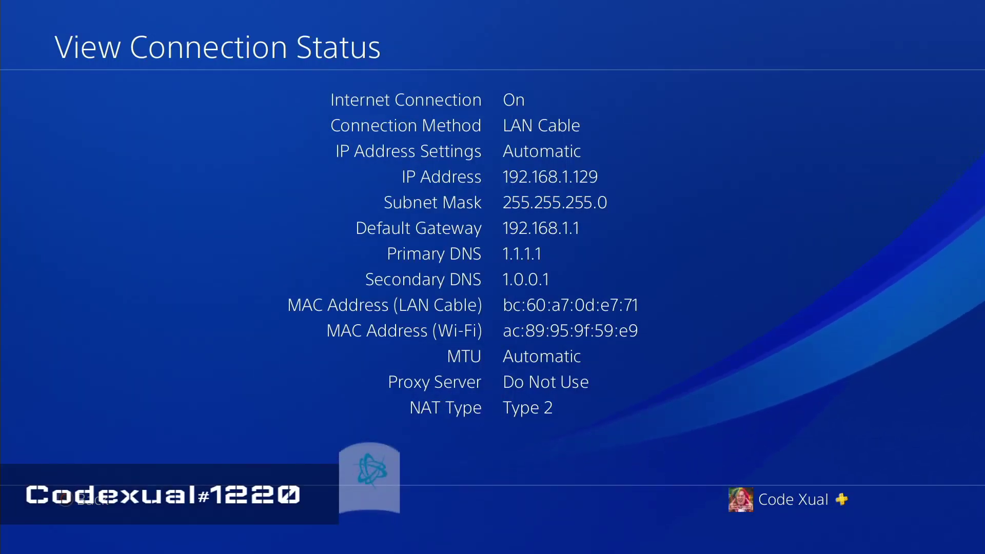